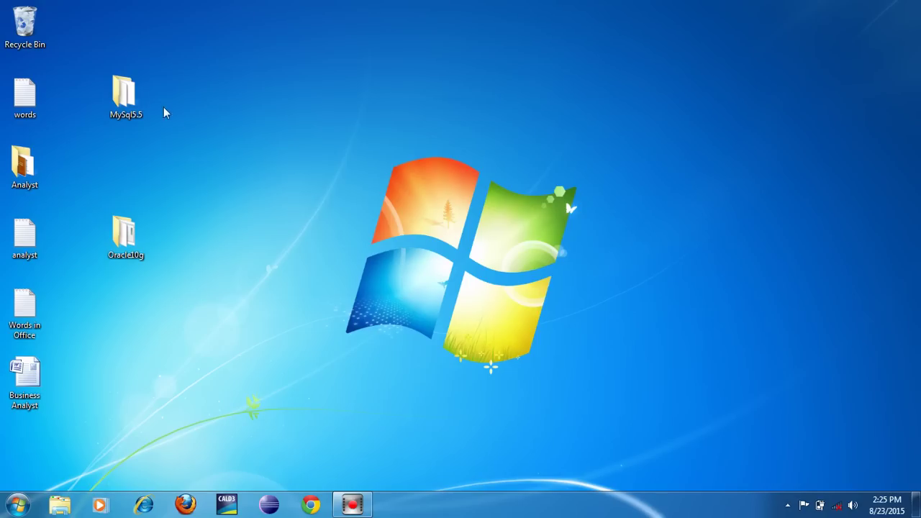
Open the MySql5.5 desktop folder, launch the mysql-5.5.1-m2-win32 installer and minimize the folder window.
left_click(145, 115)
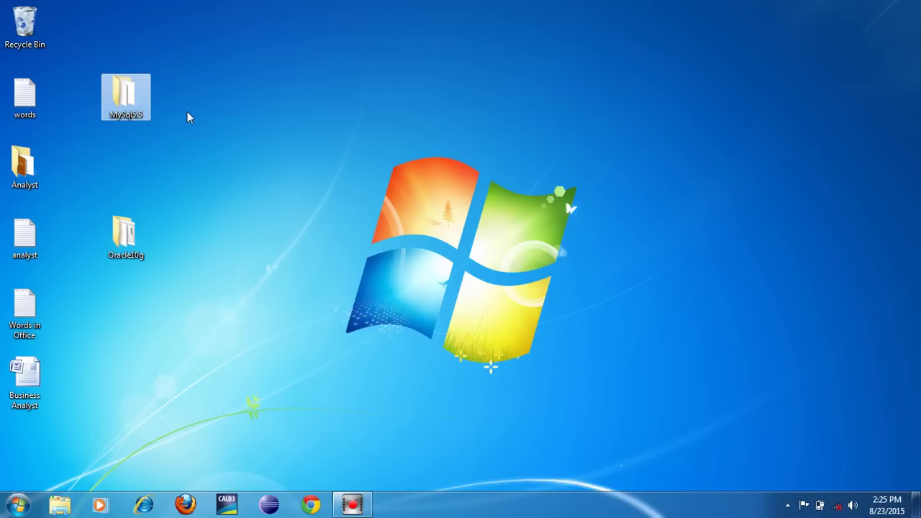
double_click(140, 108)
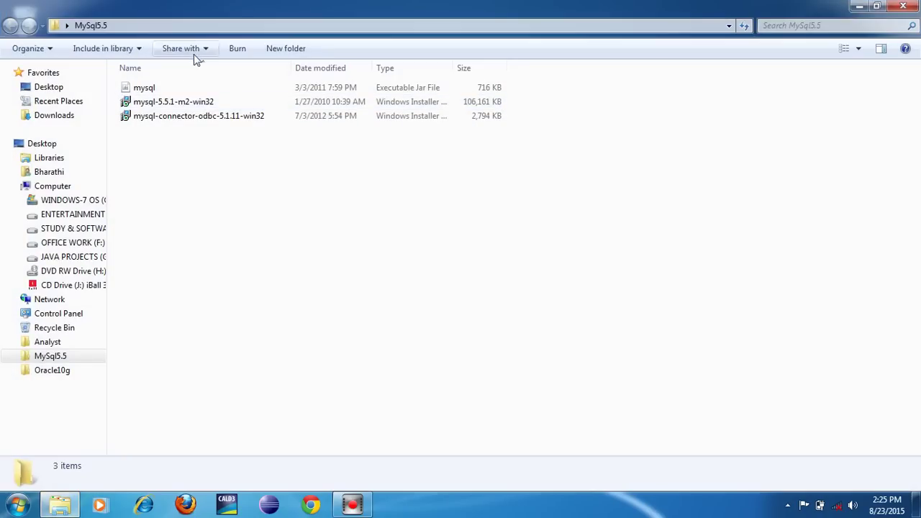
left_click(161, 104)
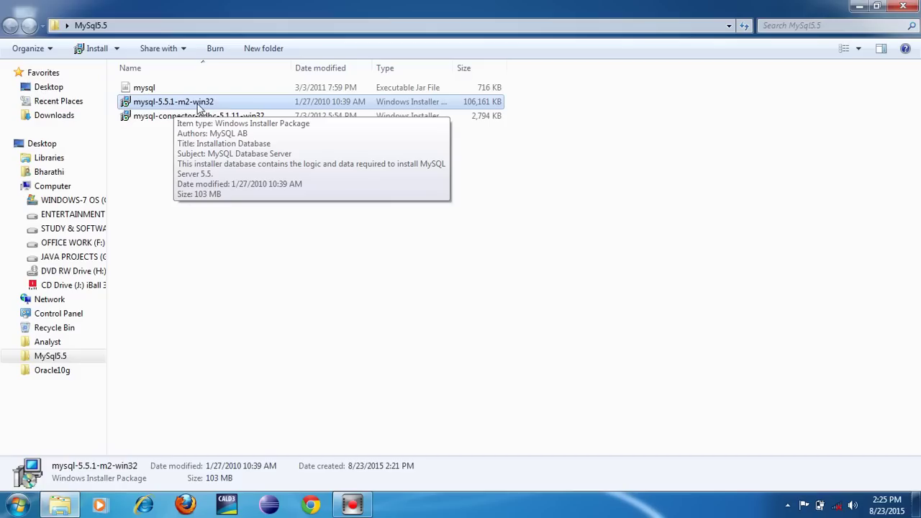
left_click(223, 99)
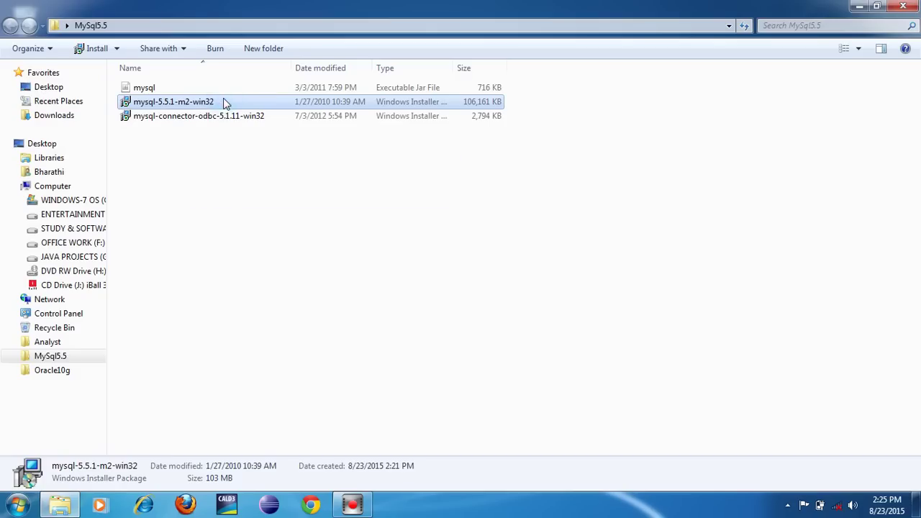
left_click(123, 100)
mouse_move(125, 107)
double_click(125, 105)
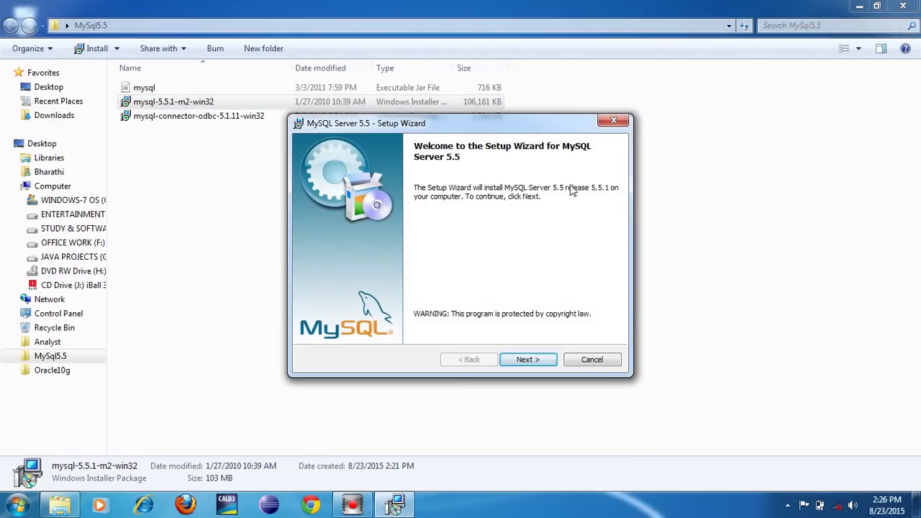
left_click(858, 7)
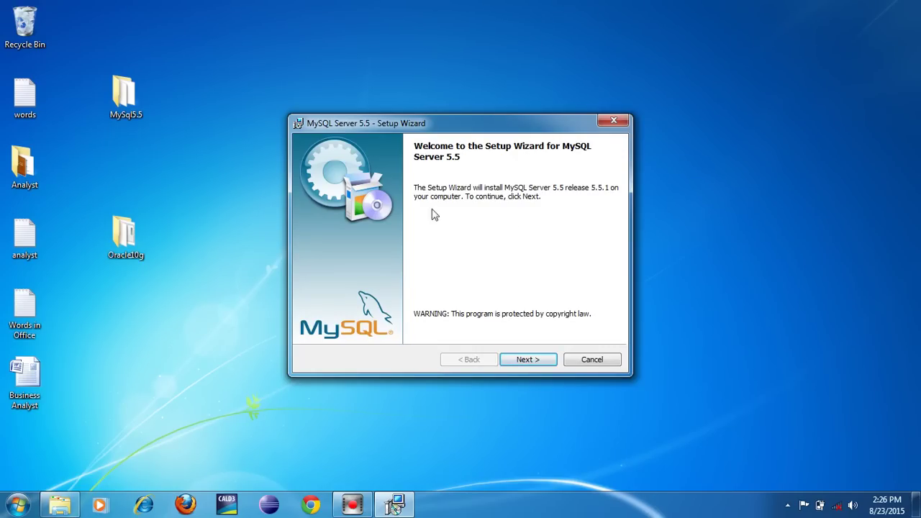
Install MySQL Server 5.5 with the Typical setup type and pass through the MySQL Enterprise information pages.
left_click(532, 366)
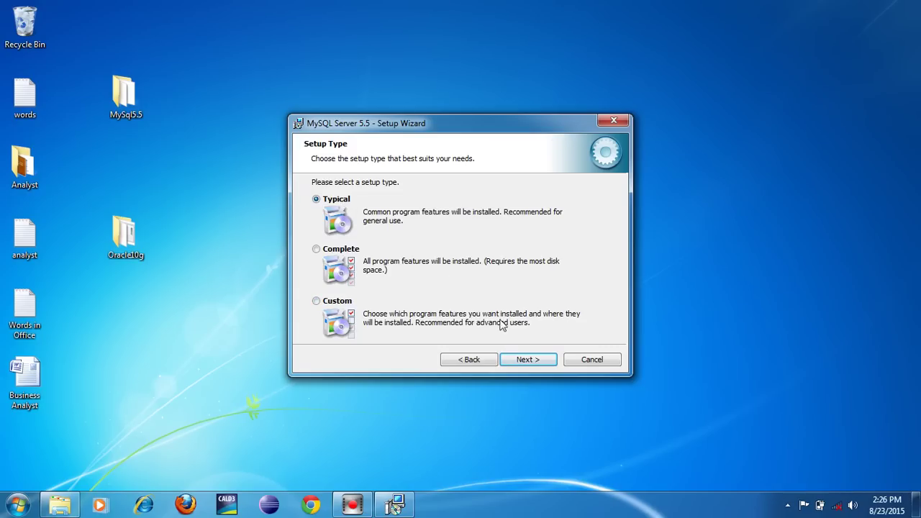
left_click(519, 363)
left_click(520, 362)
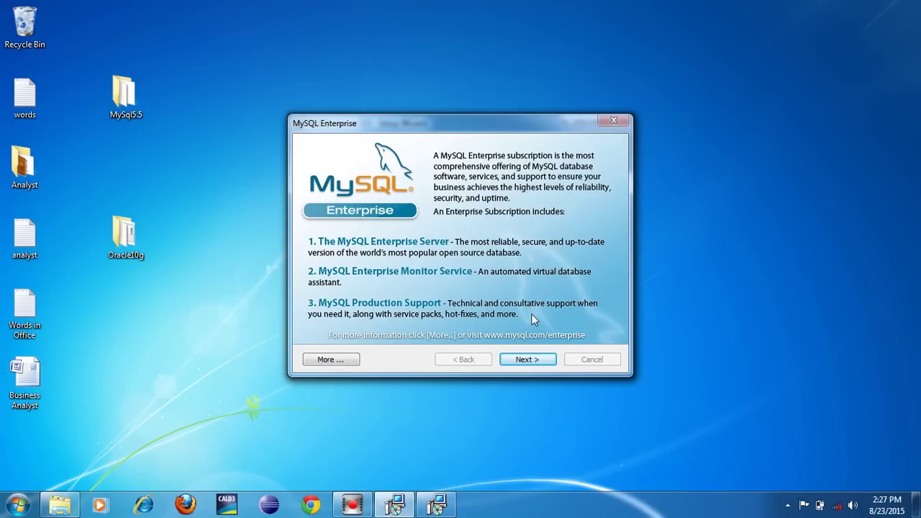
left_click(528, 359)
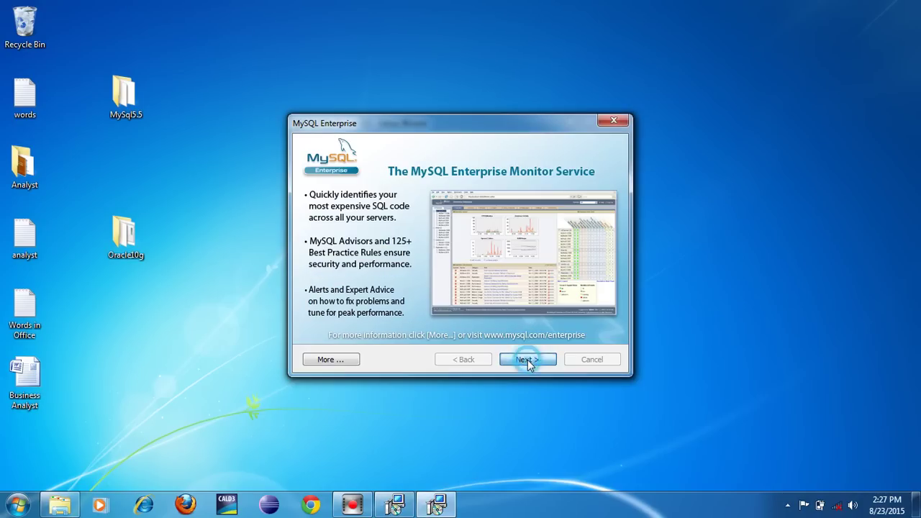
left_click(528, 359)
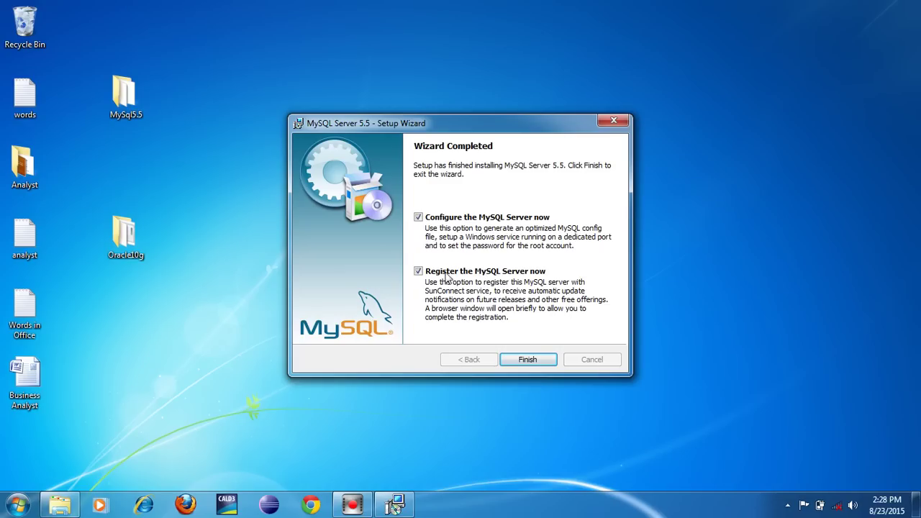
Finish the setup with server registration turned off and start the MySQL Server Instance Configuration Wizard.
left_click(418, 271)
left_click(534, 361)
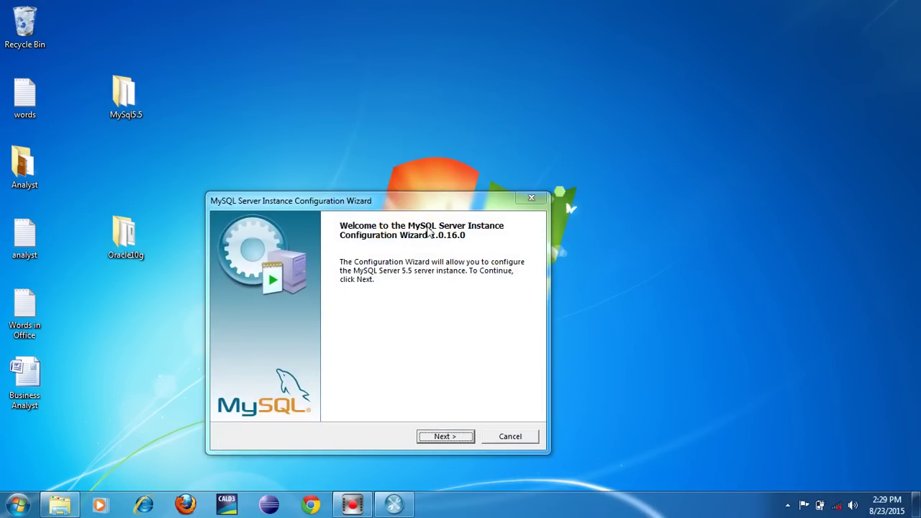
left_click_drag(408, 206, 432, 98)
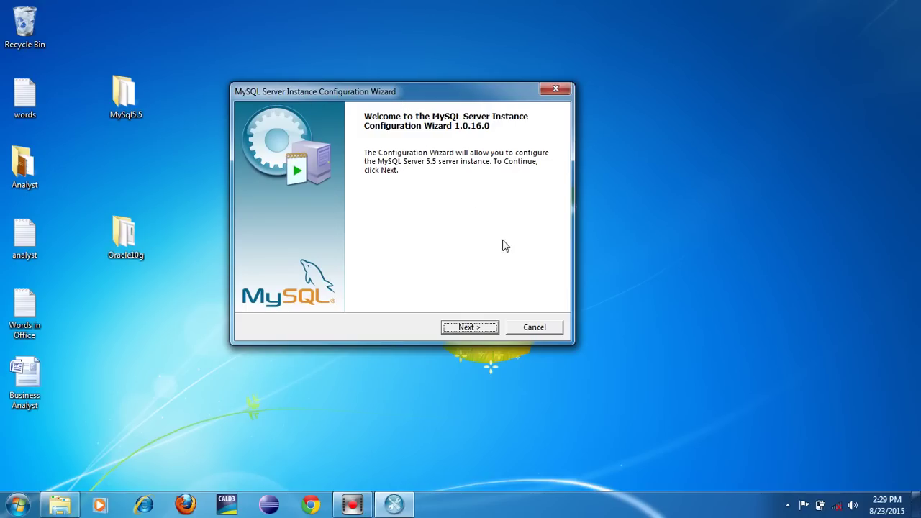
left_click(490, 327)
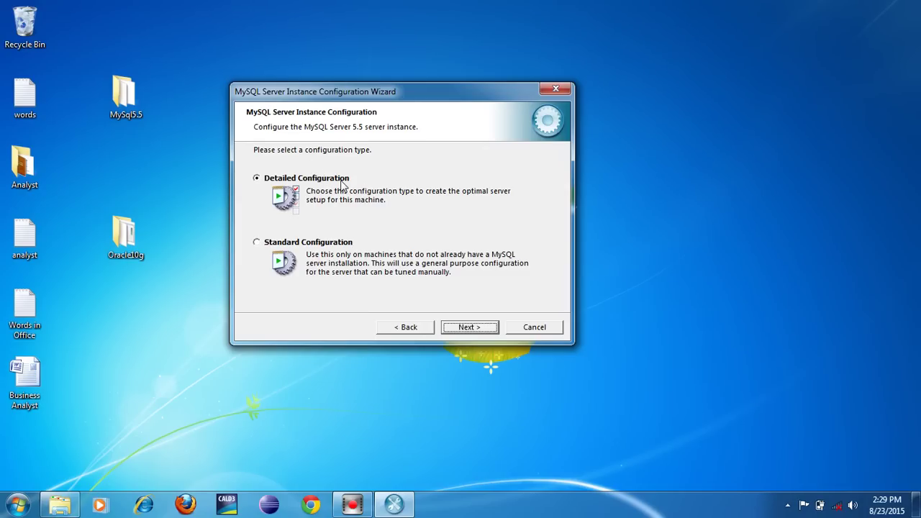
Accept Detailed Configuration, Developer Machine and Multifunctional Database, with the InnoDB tablespace in the Installation Path on drive C:.
left_click(457, 328)
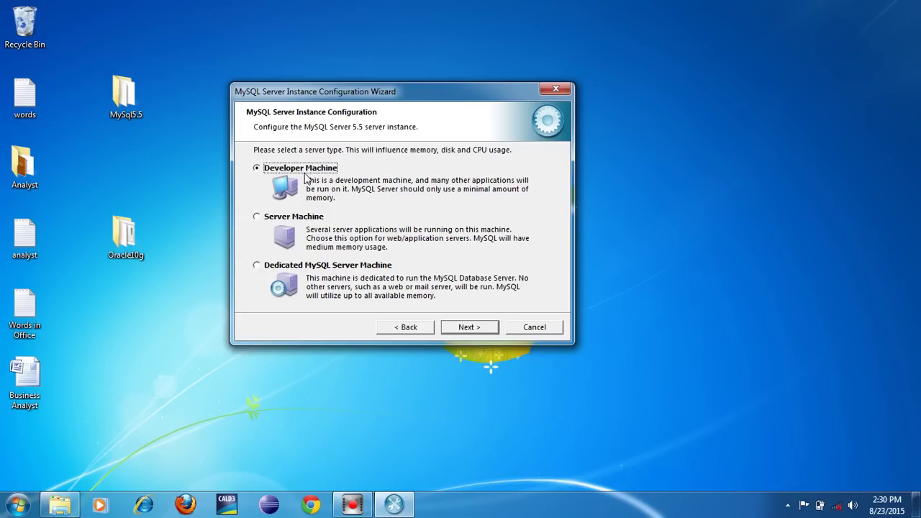
left_click(461, 331)
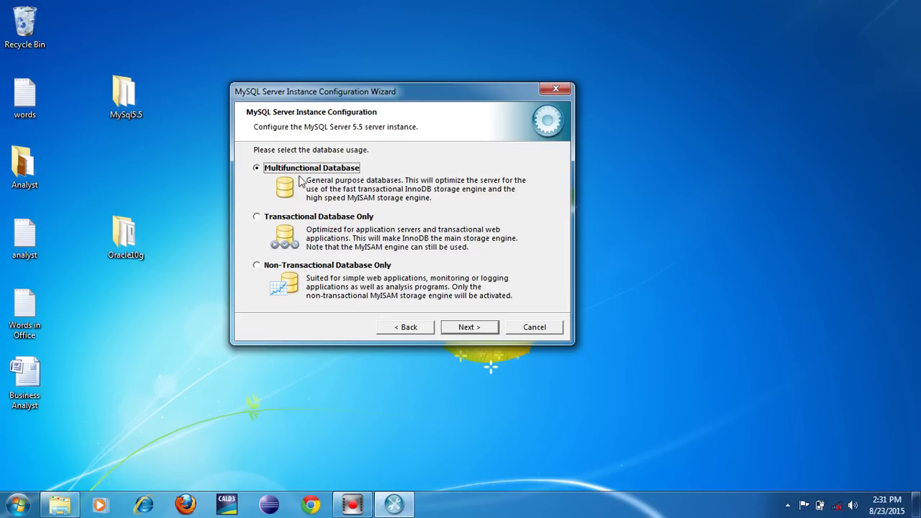
left_click(473, 327)
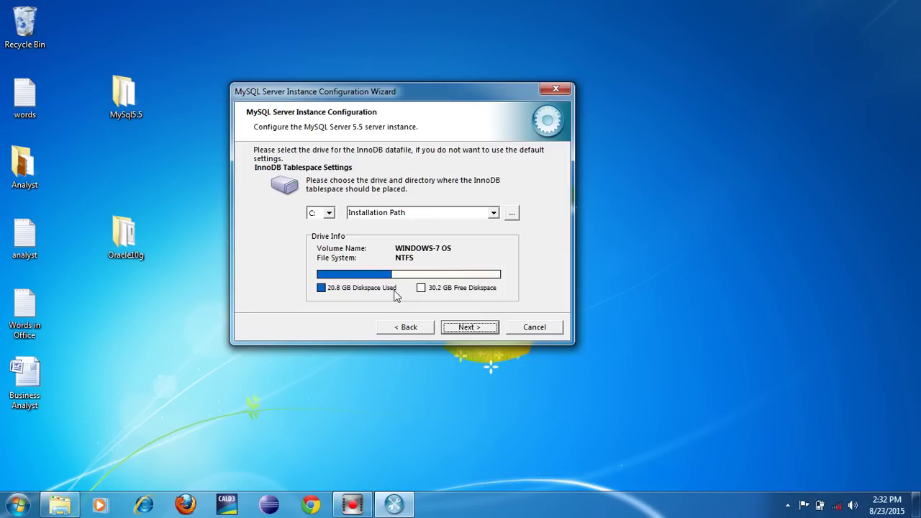
left_click(472, 328)
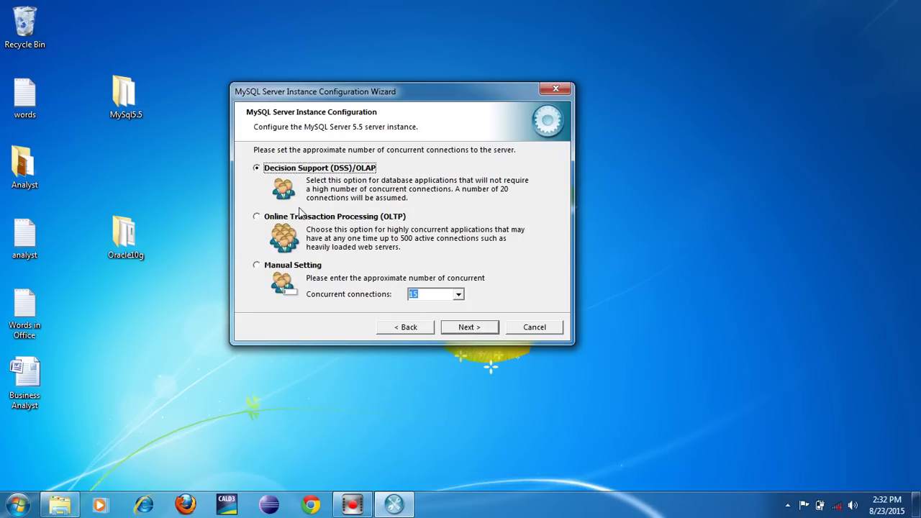
Choose Decision Support (DSS)/OLAP for the approximate number of concurrent connections and continue.
left_click(321, 270)
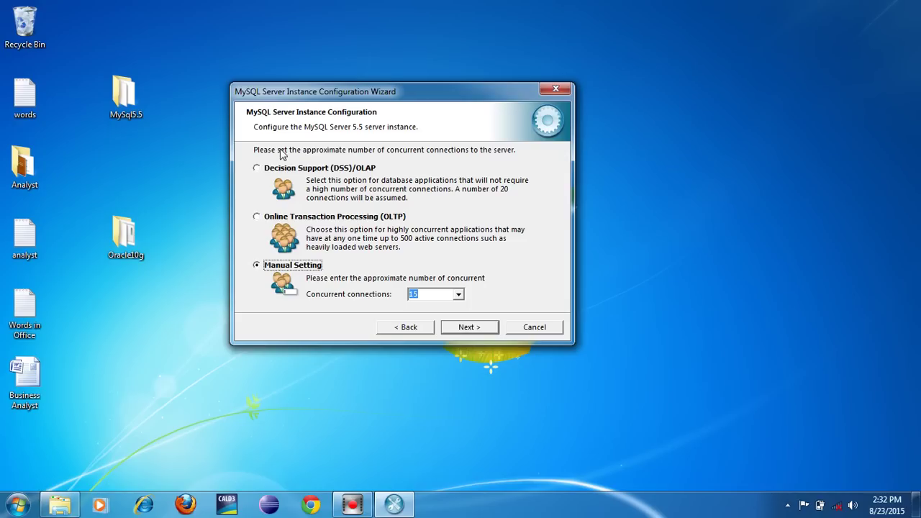
left_click(269, 175)
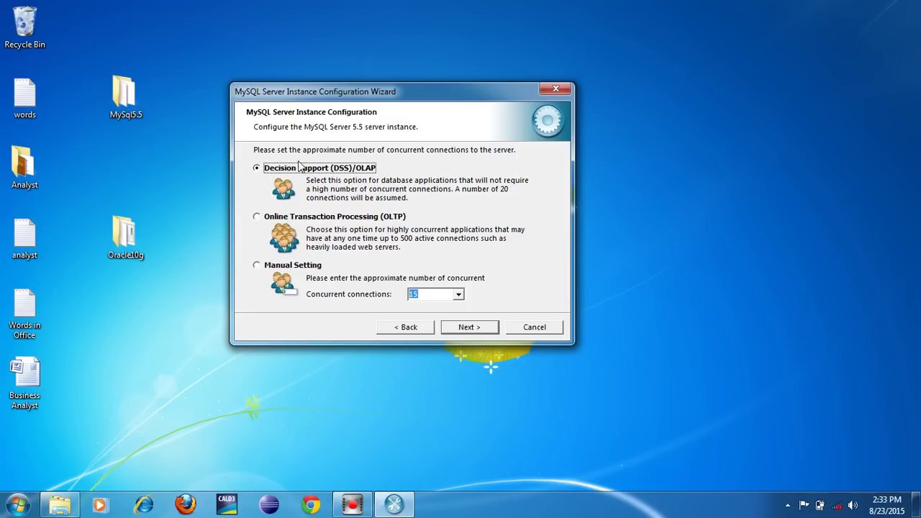
left_click(463, 331)
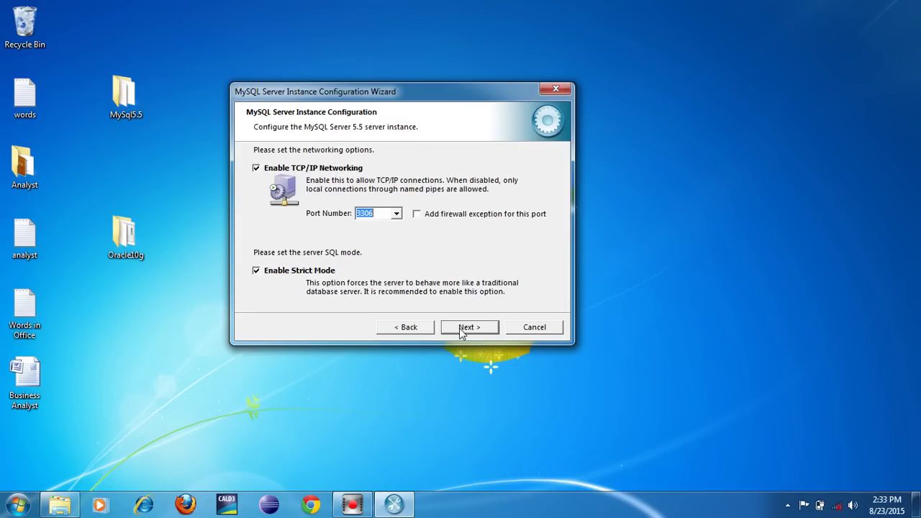
Accept TCP/IP networking on port 3306 with strict mode enabled.
left_click(375, 215)
left_click(358, 220)
left_click(459, 329)
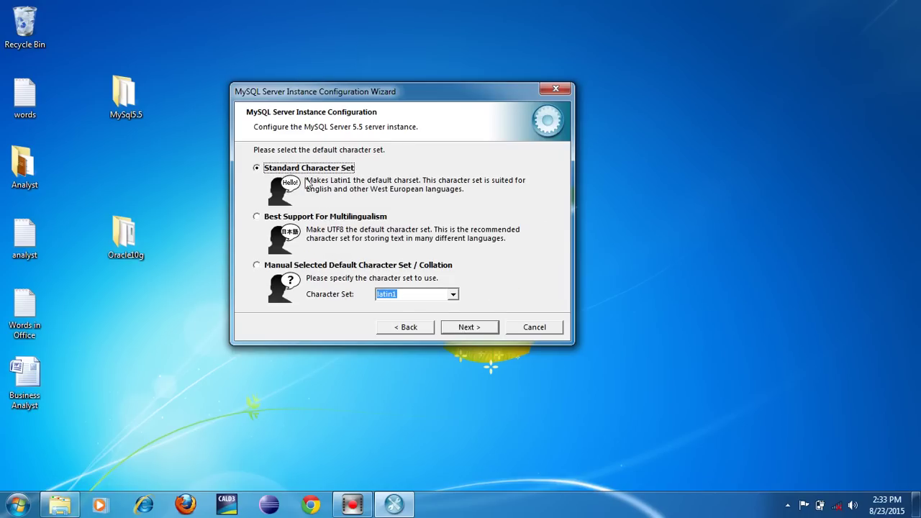
Accept the Standard Character Set and install the server as an automatically launched Windows service named MySQL.
left_click(454, 295)
left_click(454, 295)
left_click(476, 330)
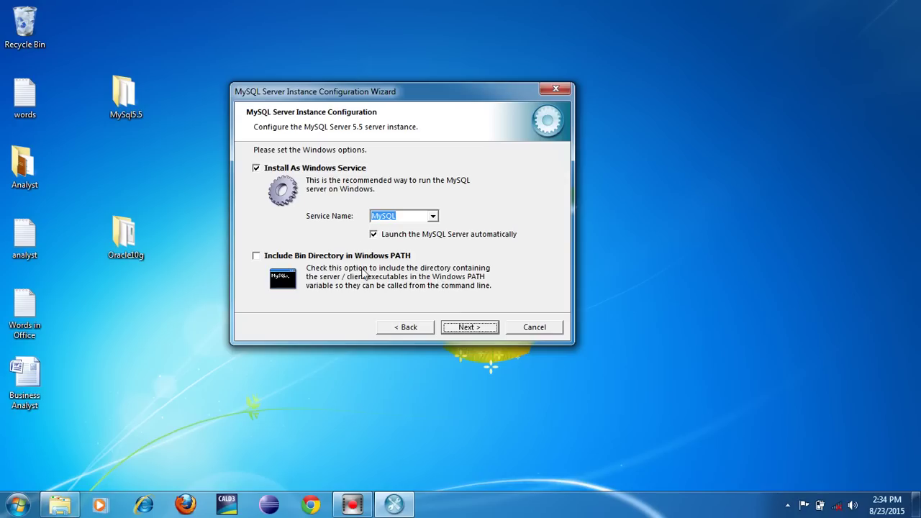
left_click(469, 327)
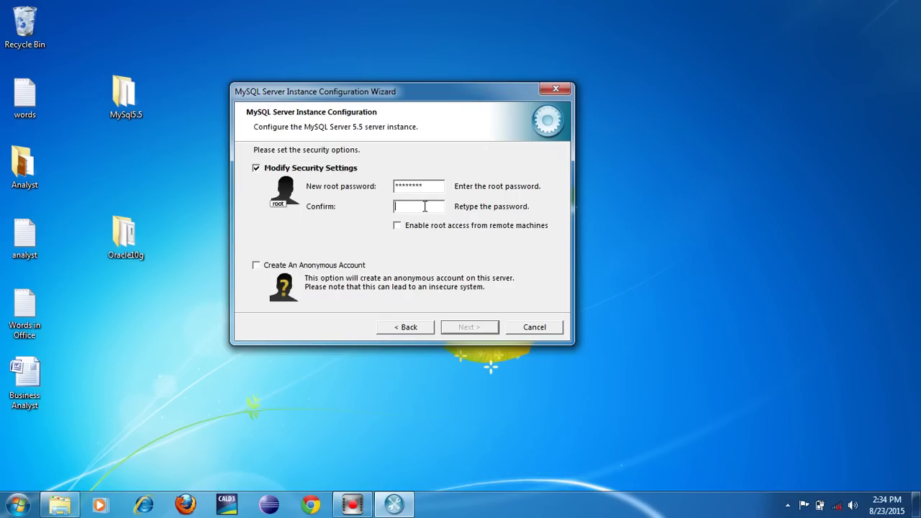
Enter and confirm the new root password, execute the server configuration and close the wizard.
type("********")
left_click(469, 330)
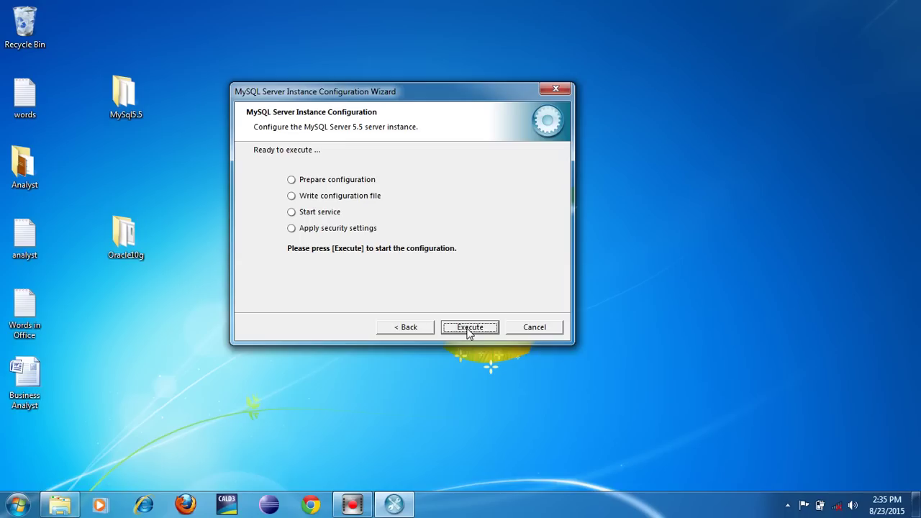
left_click(469, 331)
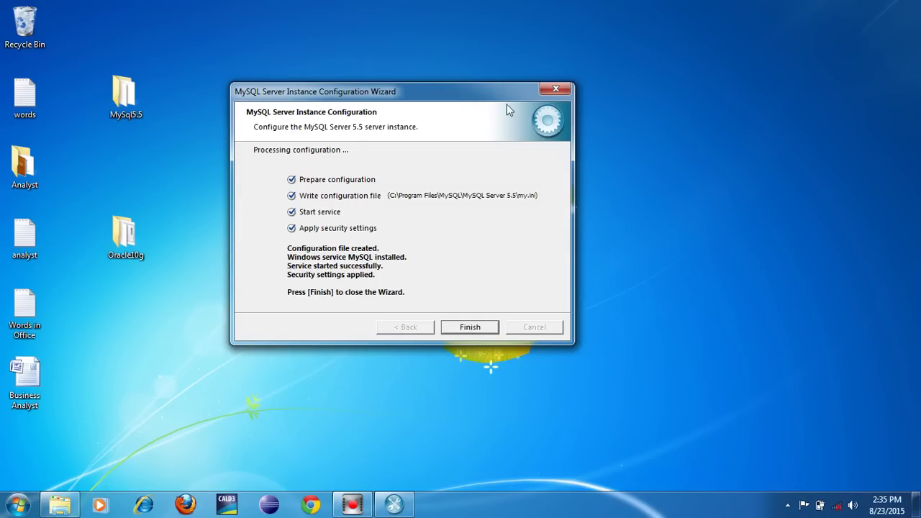
left_click(470, 326)
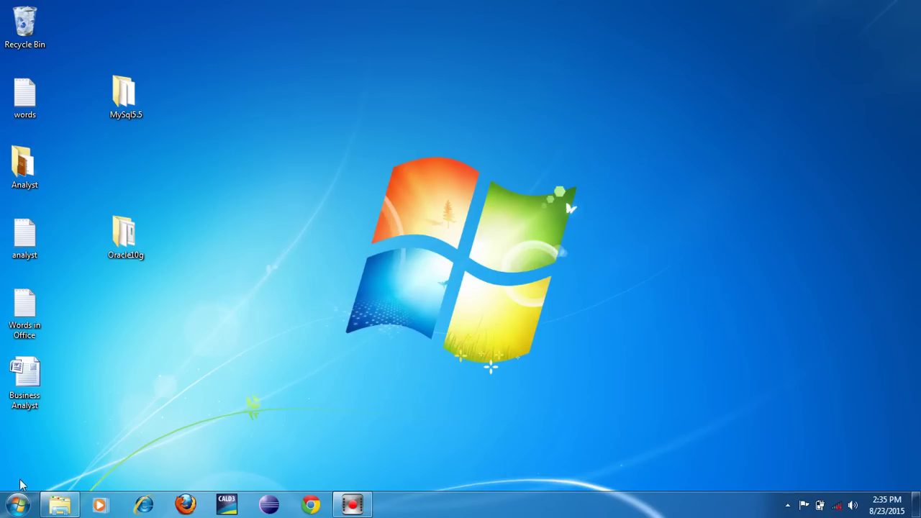
Launch the MySQL Command Line Client from the MySQL Server 5.5 program group.
left_click(17, 504)
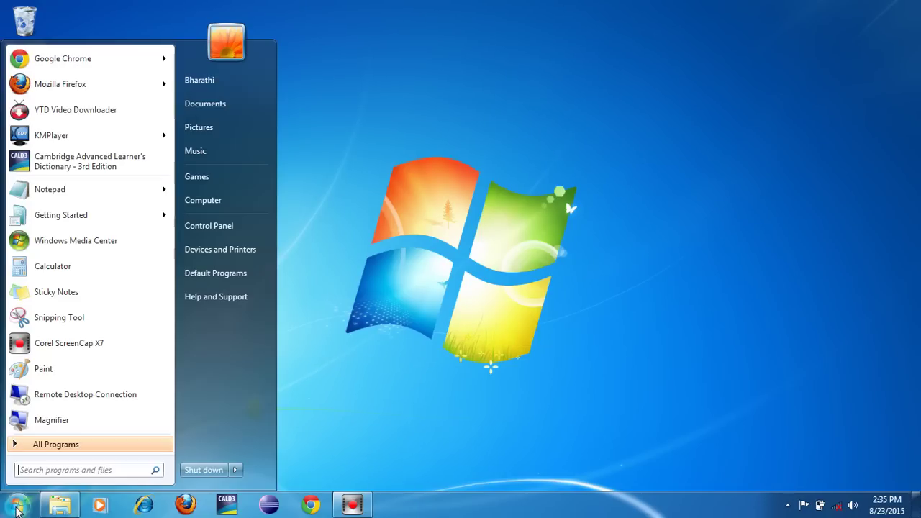
left_click(111, 444)
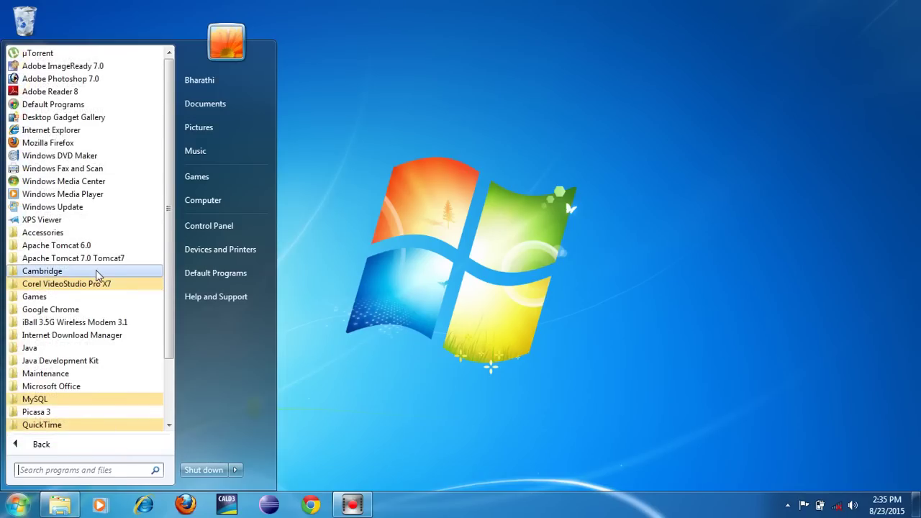
scroll(97, 275, "down", 2)
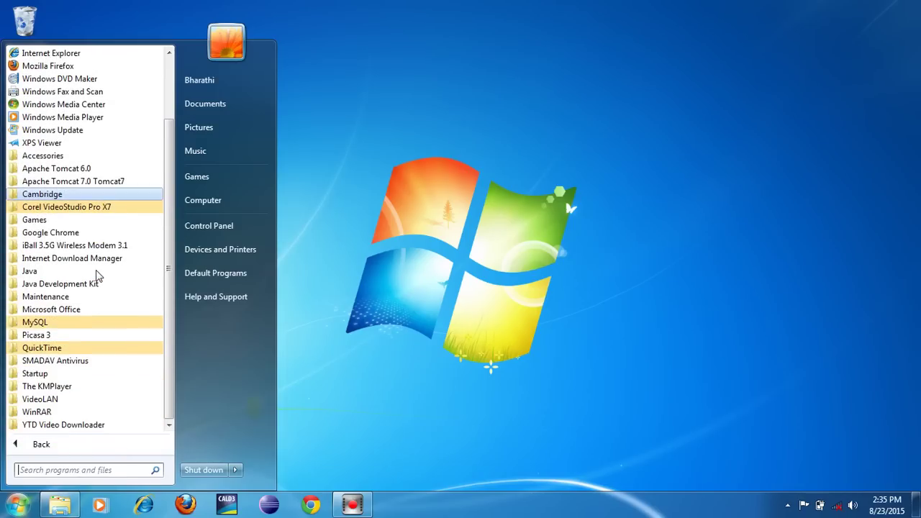
left_click(59, 325)
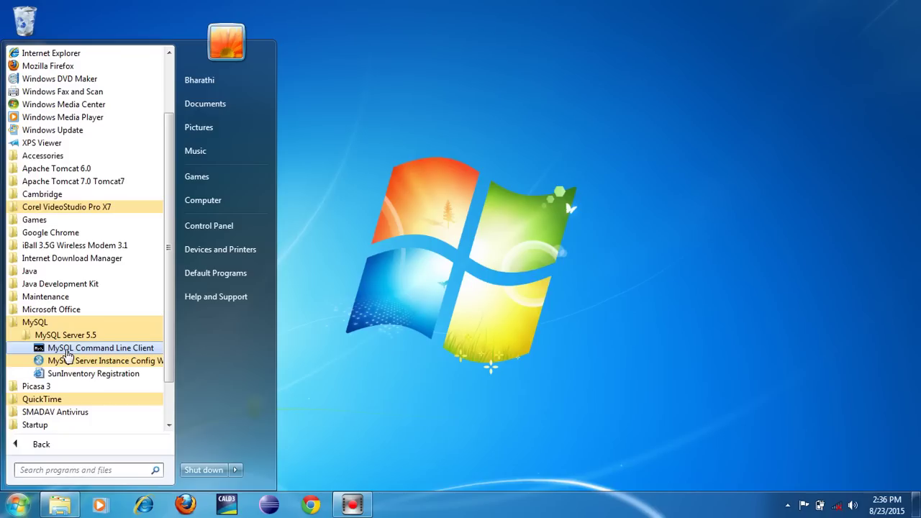
left_click(64, 351)
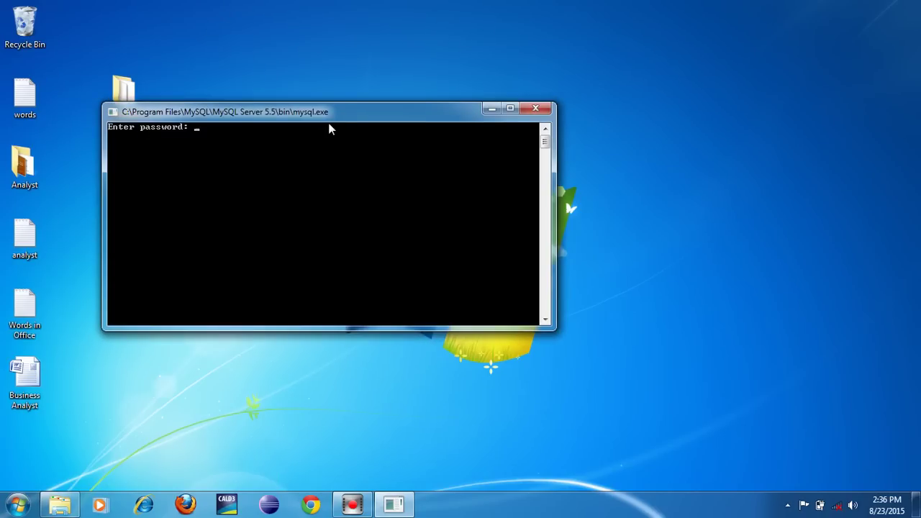
Reposition the command line window and log in to MySQL with the root password.
left_click_drag(330, 115, 462, 94)
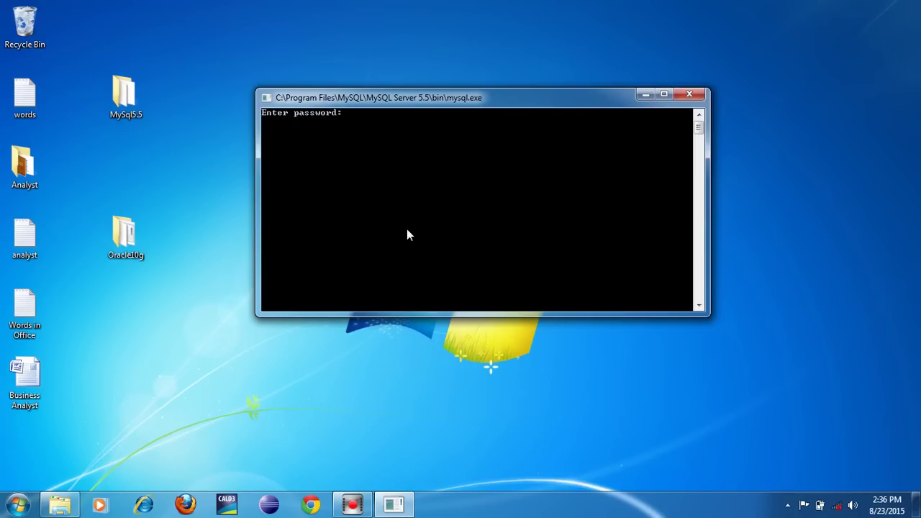
type("********")
key("Return")
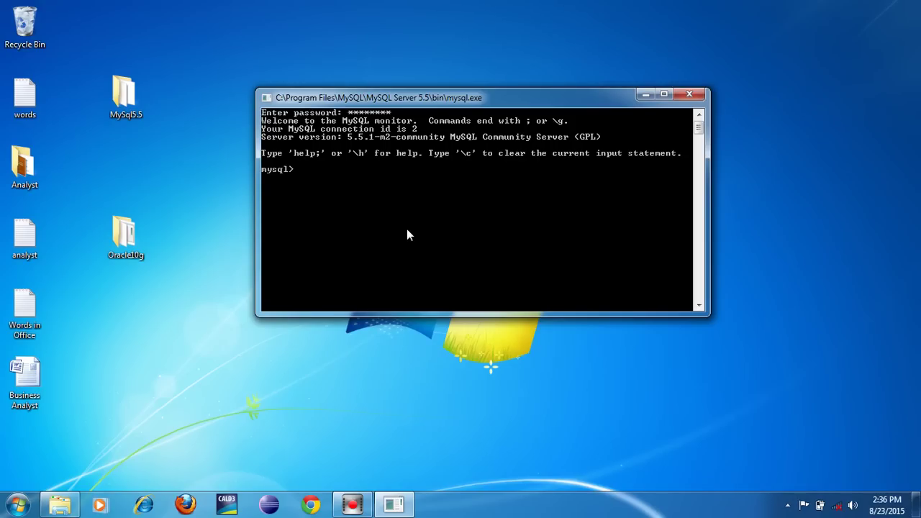
Create a database named crsktechdb and switch to it with the use command.
type("create database crskte")
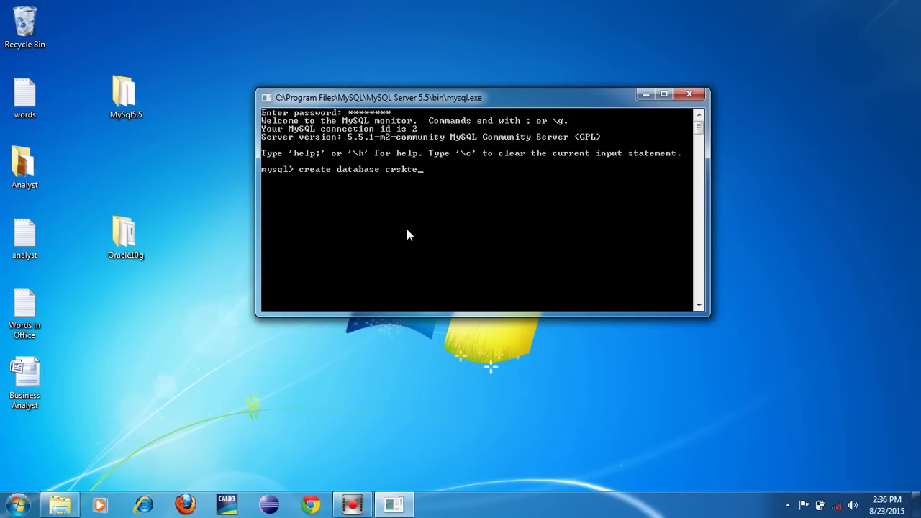
type("chdb;")
key("Return")
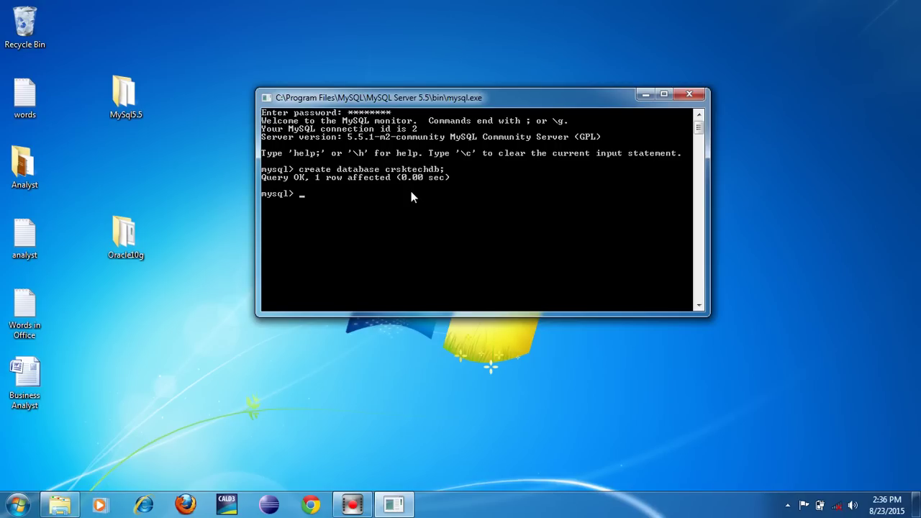
type("use crsktechdb;")
key("Return")
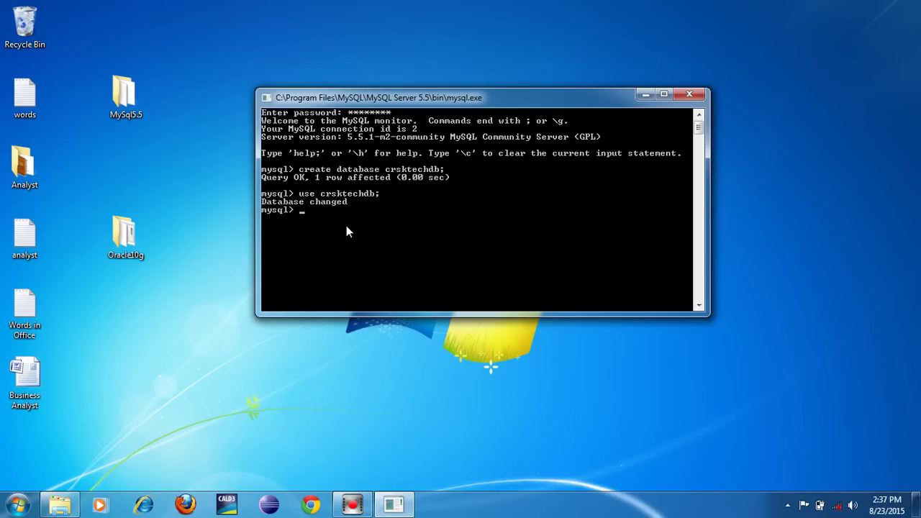
Write a create table statement for Empmast with name varchar(20) and empid int primary key, leaving out auto_increment.
type("create table Empmast(name var")
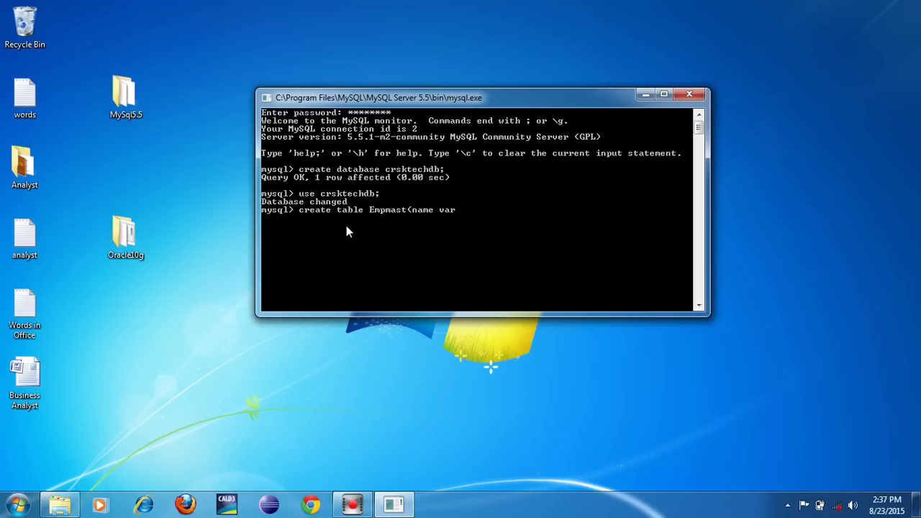
type("char(20),empid int prmar")
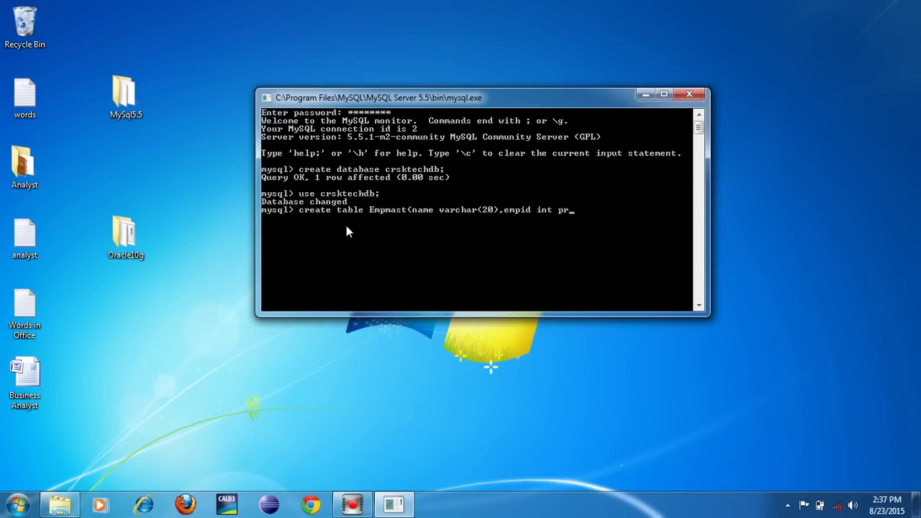
key("BackSpace")
key("BackSpace")
key("BackSpace")
type("imary key auto_increment")
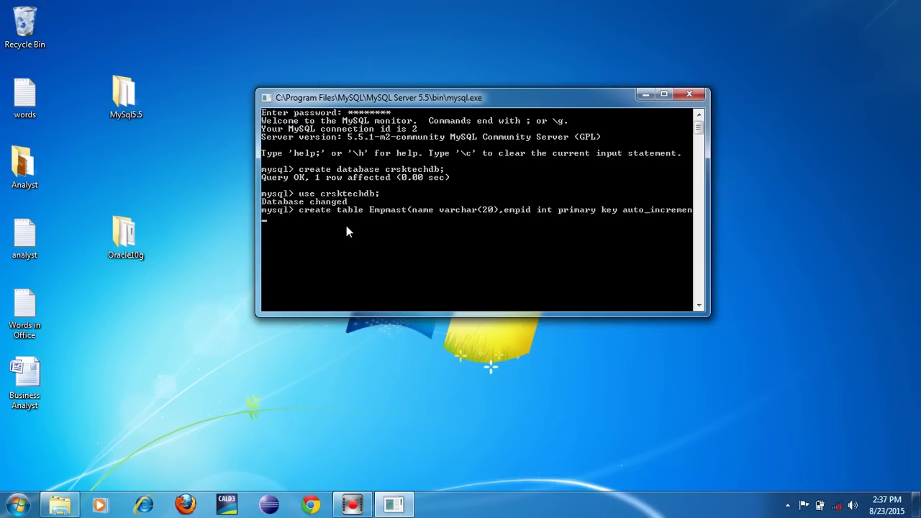
key("BackSpace")
key("BackSpace")
key("BackSpace")
key("BackSpace")
key("BackSpace")
key("BackSpace")
key("BackSpace")
key("BackSpace")
key("BackSpace")
key("BackSpace")
key("BackSpace")
key("BackSpace")
key("BackSpace")
key("BackSpace")
key("BackSpace")
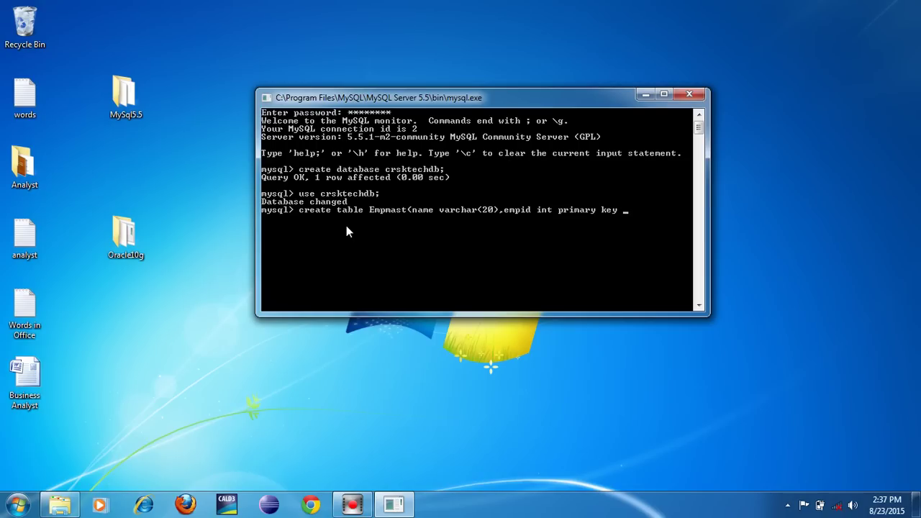